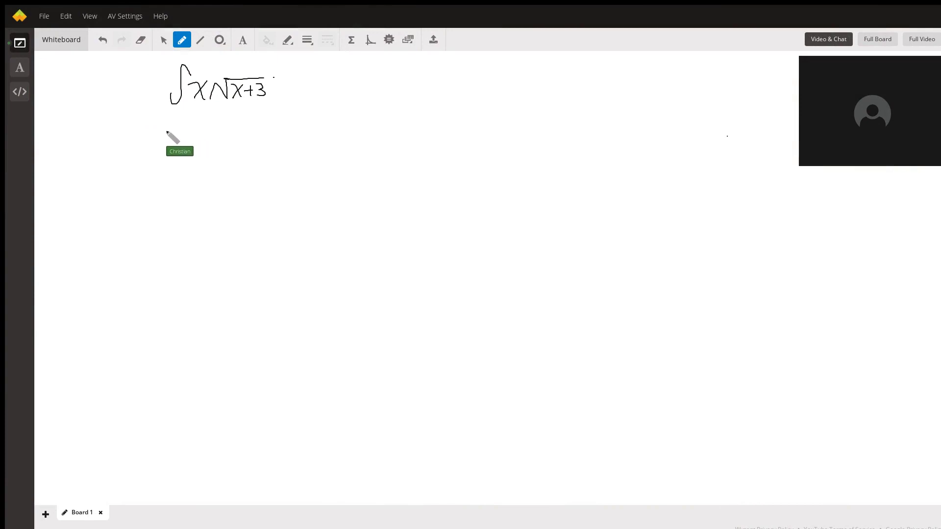
# - Write ∫u dv = uv − ∫v du under the integral and mark x as u
pyautogui.moveTo(172, 126)
pyautogui.mouseDown()
pyautogui.moveTo(155, 142)
pyautogui.moveTo(221, 132)
pyautogui.mouseUp()
pyautogui.moveTo(208, 137)
pyautogui.mouseDown()
pyautogui.moveTo(265, 129)
pyautogui.moveTo(270, 144)
pyautogui.mouseUp()
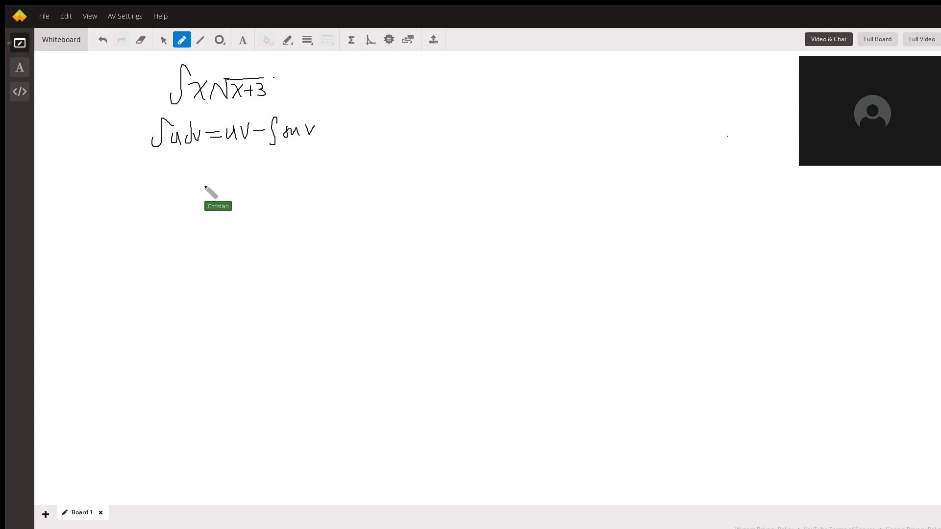
pyautogui.moveTo(194, 104); pyautogui.dragTo(264, 104)
# - Mark √(x+3) as dv, then write ∫dv = ∫(x+3)^(1/2) = 2(x+3)/3 right of the divider
pyautogui.moveTo(330, 64); pyautogui.dragTo(322, 142)
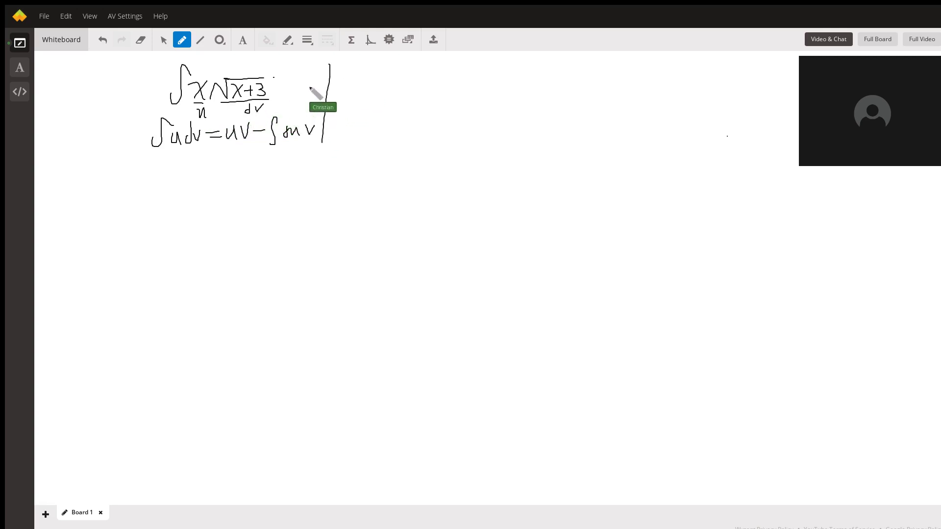
pyautogui.moveTo(356, 65)
pyautogui.mouseDown()
pyautogui.moveTo(348, 84)
pyautogui.moveTo(382, 71)
pyautogui.moveTo(348, 112)
pyautogui.moveTo(363, 111)
pyautogui.mouseUp()
pyautogui.moveTo(376, 108)
pyautogui.mouseDown()
pyautogui.moveTo(371, 103)
pyautogui.moveTo(406, 115)
pyautogui.moveTo(410, 94)
pyautogui.moveTo(425, 100)
pyautogui.mouseUp()
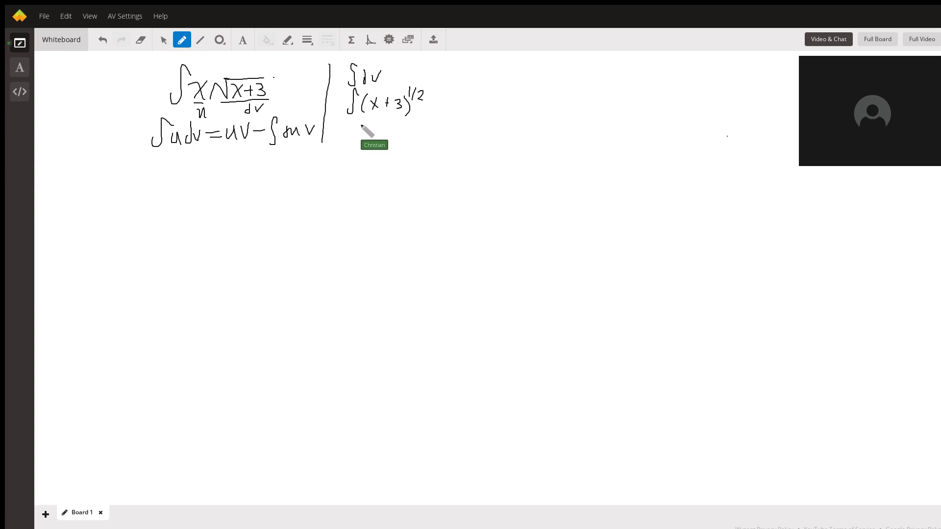
pyautogui.moveTo(358, 122)
pyautogui.mouseDown()
pyautogui.moveTo(410, 126)
pyautogui.moveTo(395, 148)
pyautogui.mouseUp()
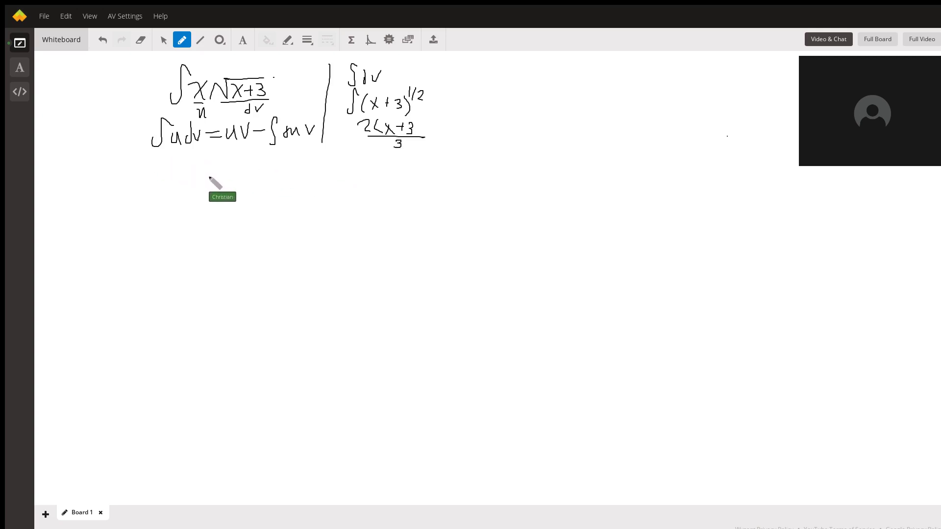
# - Write = x·2(x+3)^(3/2)/3 − ∫2(x+3)^(3/2)/3, adding the 3/2 exponent in the side column
pyautogui.moveTo(214, 181); pyautogui.dragTo(271, 179)
pyautogui.moveTo(270, 171)
pyautogui.mouseDown()
pyautogui.moveTo(263, 180)
pyautogui.moveTo(279, 181)
pyautogui.mouseUp()
pyautogui.moveTo(274, 177); pyautogui.dragTo(298, 182)
pyautogui.moveTo(417, 119); pyautogui.dragTo(420, 134)
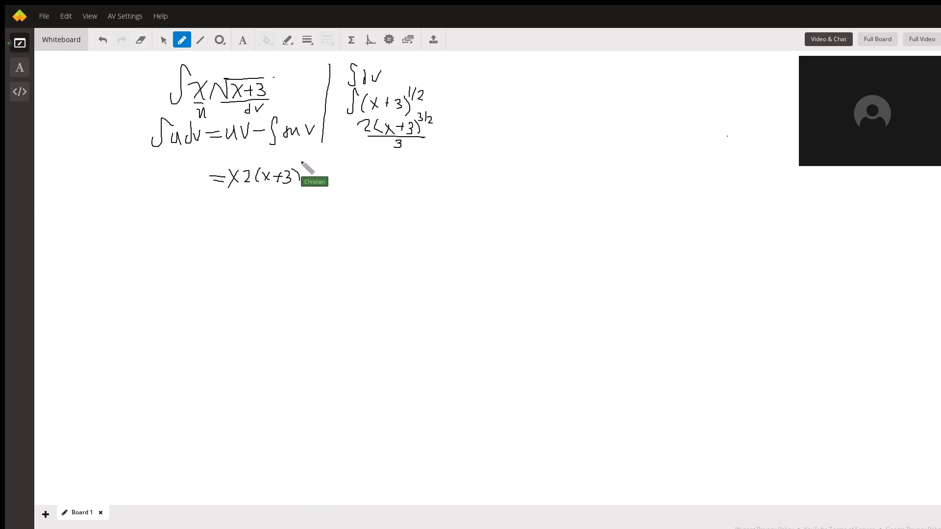
pyautogui.moveTo(296, 158); pyautogui.dragTo(316, 168)
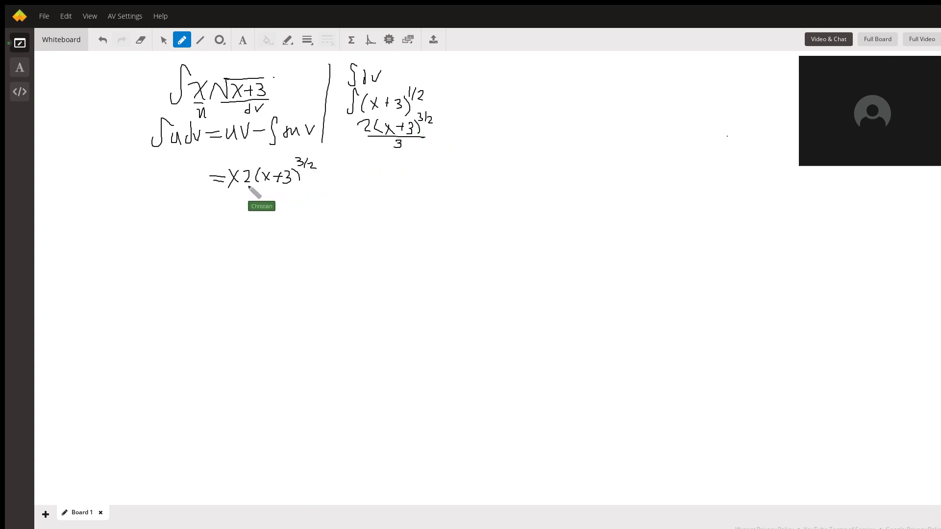
pyautogui.moveTo(246, 184); pyautogui.dragTo(318, 184)
pyautogui.moveTo(263, 196); pyautogui.dragTo(265, 203)
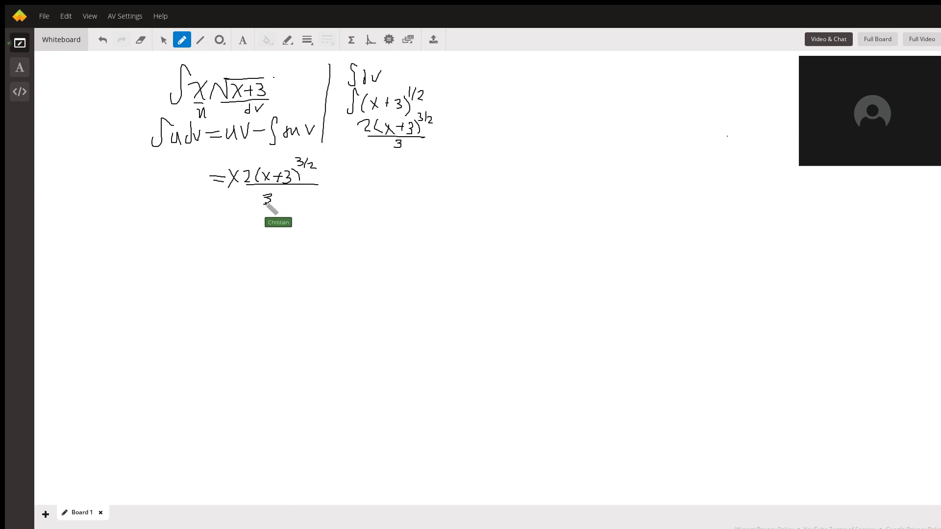
pyautogui.moveTo(322, 180)
pyautogui.mouseDown()
pyautogui.moveTo(335, 181)
pyautogui.moveTo(342, 204)
pyautogui.mouseUp()
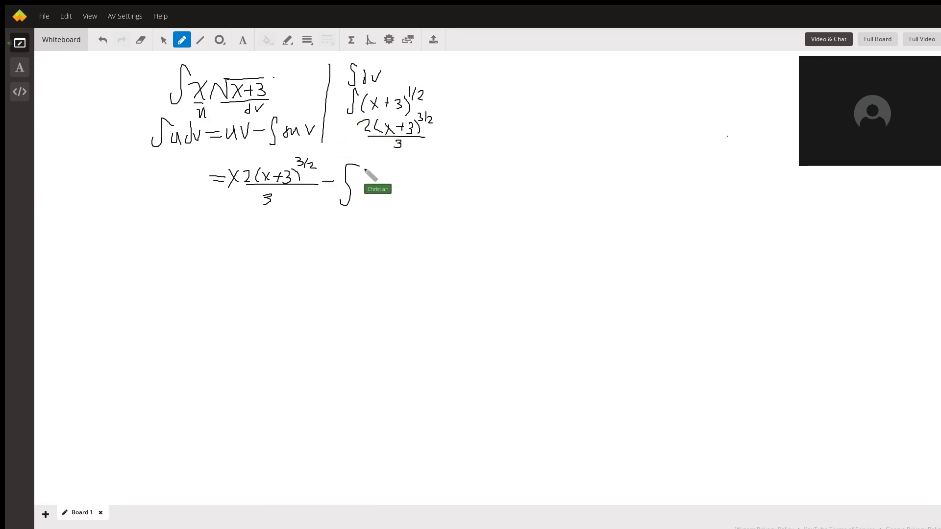
pyautogui.moveTo(360, 180)
pyautogui.mouseDown()
pyautogui.moveTo(403, 176)
pyautogui.moveTo(413, 186)
pyautogui.moveTo(423, 173)
pyautogui.moveTo(397, 200)
pyautogui.mouseUp()
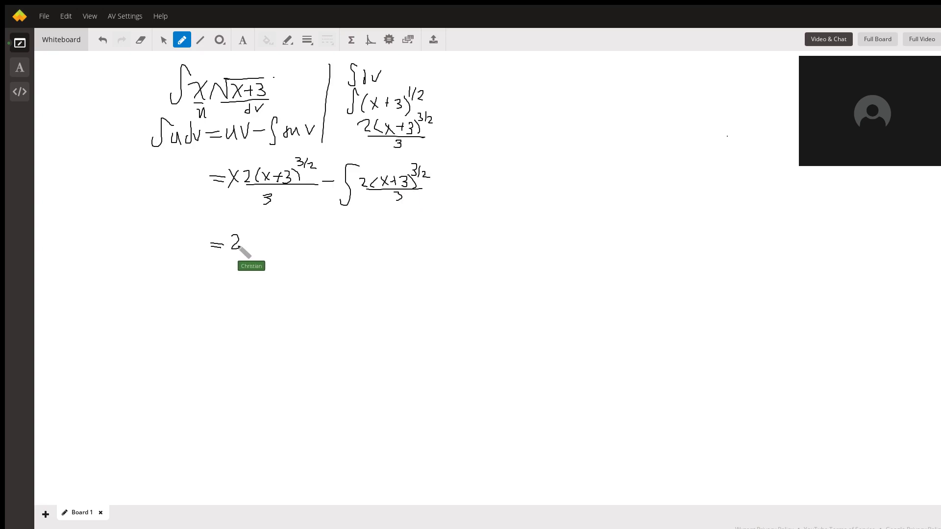
# - Write = 2x(x+3)^(3/2)/3 − (2/3)∫(x+3)^(3/2), pulling the constant 2/3 outside
pyautogui.moveTo(245, 237); pyautogui.dragTo(252, 248)
pyautogui.moveTo(252, 237)
pyautogui.mouseDown()
pyautogui.moveTo(246, 247)
pyautogui.moveTo(285, 240)
pyautogui.mouseUp()
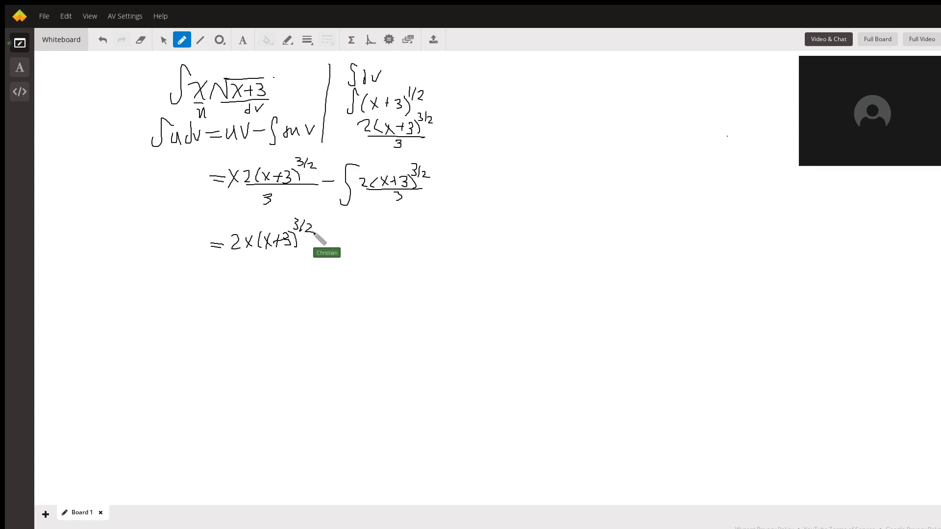
pyautogui.moveTo(236, 255)
pyautogui.mouseDown()
pyautogui.moveTo(276, 256)
pyautogui.moveTo(275, 267)
pyautogui.moveTo(316, 250)
pyautogui.mouseUp()
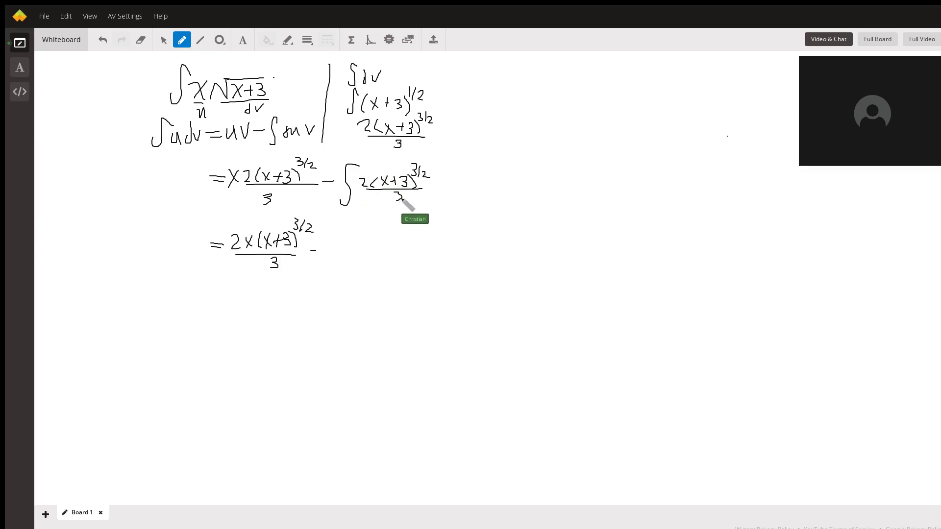
pyautogui.moveTo(327, 236)
pyautogui.mouseDown()
pyautogui.moveTo(339, 239)
pyautogui.moveTo(335, 266)
pyautogui.mouseUp()
pyautogui.moveTo(362, 229)
pyautogui.mouseDown()
pyautogui.moveTo(346, 270)
pyautogui.moveTo(371, 249)
pyautogui.mouseUp()
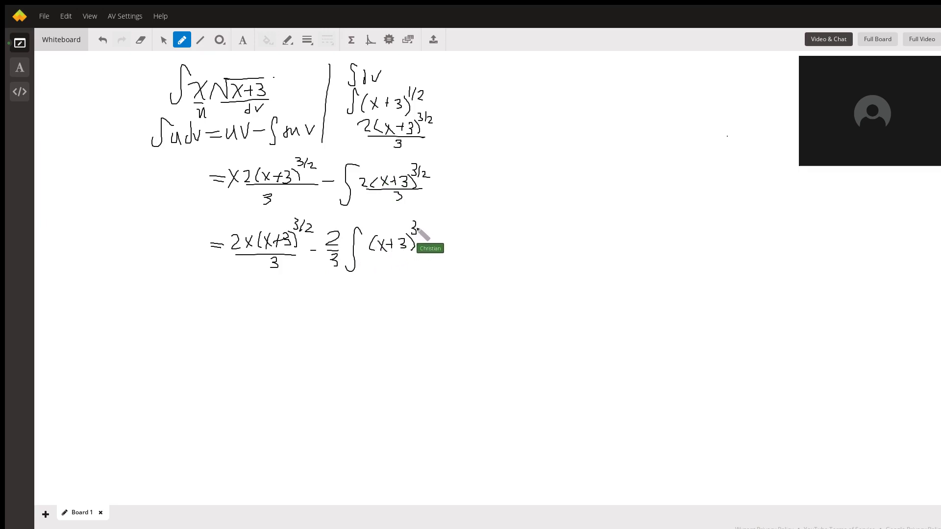
pyautogui.moveTo(425, 231); pyautogui.dragTo(432, 238)
# - Write = 2x(x+3)^(3/2)/3 − (2/3)(2(x+3)^(5/2)/5) on the next line
pyautogui.moveTo(210, 305); pyautogui.dragTo(221, 305)
pyautogui.moveTo(210, 310); pyautogui.dragTo(220, 310)
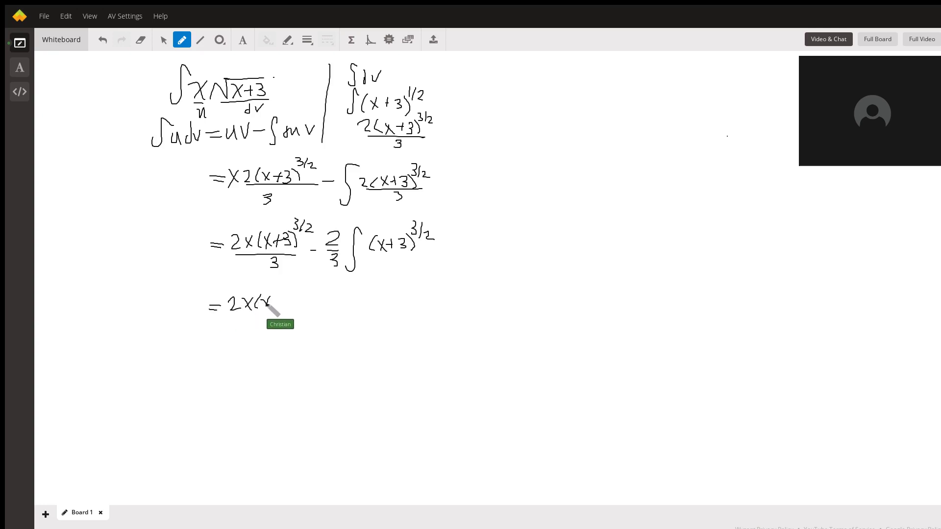
pyautogui.moveTo(275, 303); pyautogui.dragTo(293, 288)
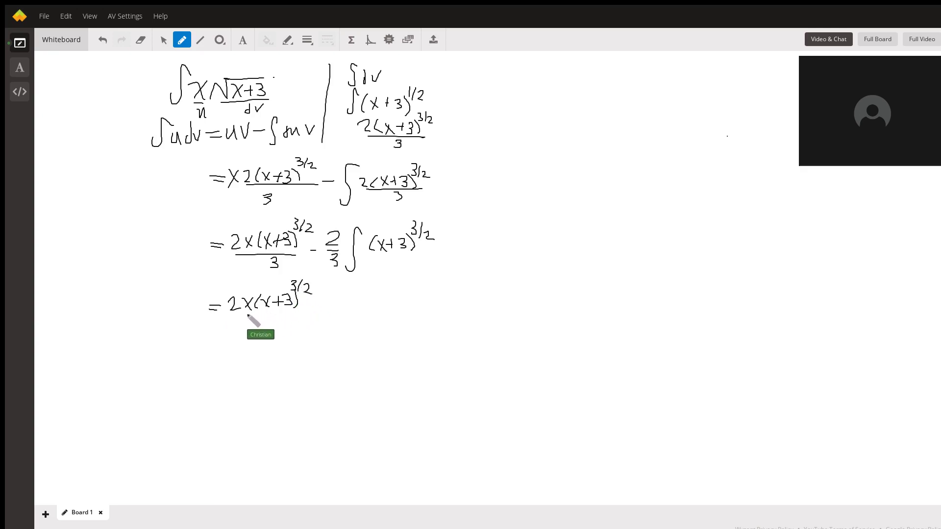
pyautogui.moveTo(238, 317)
pyautogui.mouseDown()
pyautogui.moveTo(295, 315)
pyautogui.moveTo(276, 334)
pyautogui.moveTo(314, 310)
pyautogui.moveTo(339, 309)
pyautogui.moveTo(331, 329)
pyautogui.mouseUp()
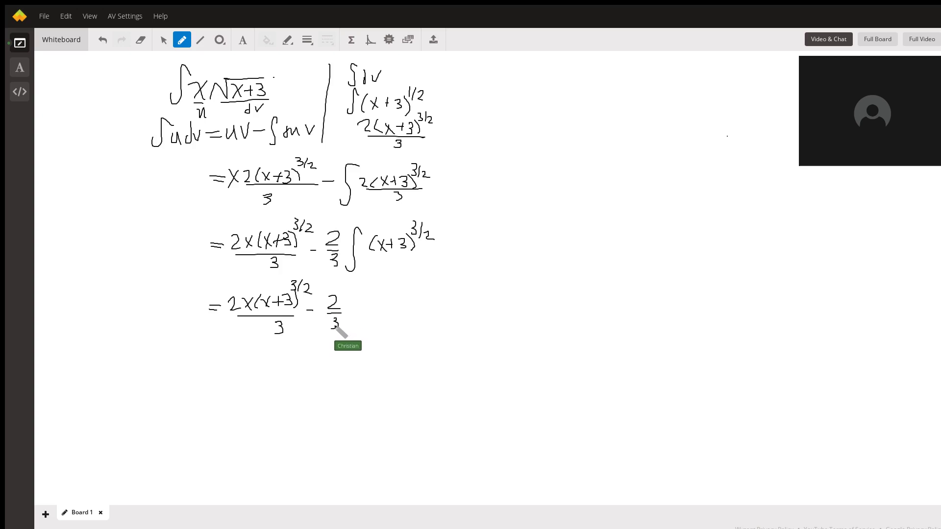
pyautogui.moveTo(353, 291)
pyautogui.mouseDown()
pyautogui.moveTo(349, 324)
pyautogui.moveTo(391, 297)
pyautogui.mouseUp()
pyautogui.moveTo(386, 292)
pyautogui.mouseDown()
pyautogui.moveTo(387, 302)
pyautogui.moveTo(407, 304)
pyautogui.moveTo(366, 305)
pyautogui.mouseUp()
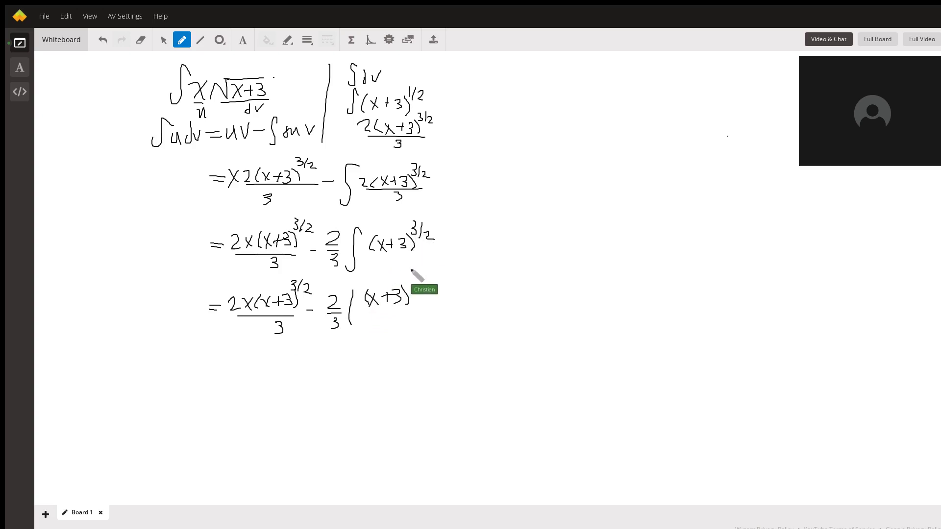
pyautogui.moveTo(409, 270); pyautogui.dragTo(427, 279)
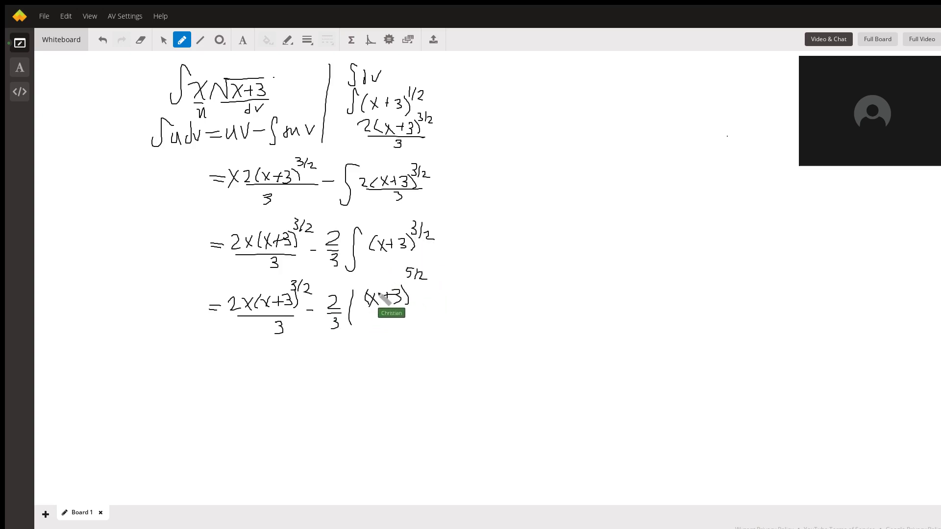
pyautogui.moveTo(355, 293)
pyautogui.mouseDown()
pyautogui.moveTo(363, 307)
pyautogui.moveTo(406, 313)
pyautogui.moveTo(379, 328)
pyautogui.mouseUp()
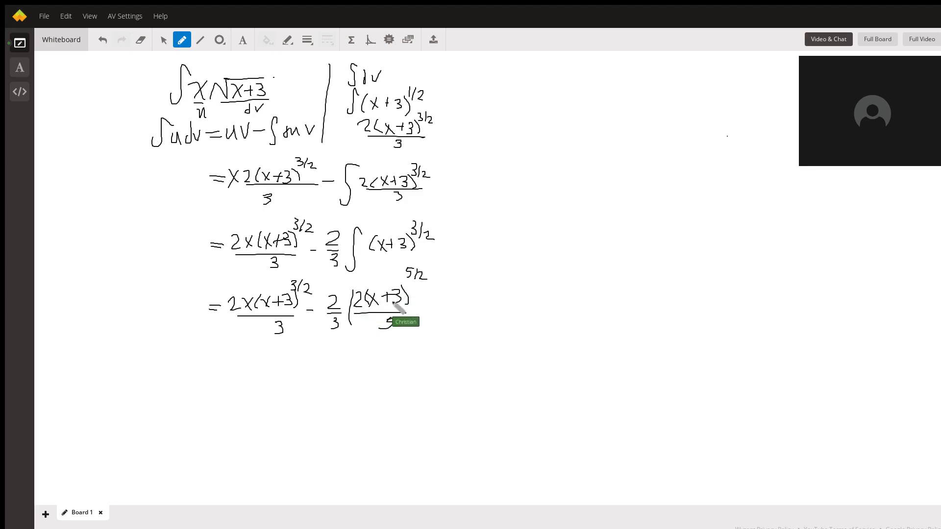
pyautogui.moveTo(412, 293); pyautogui.dragTo(417, 321)
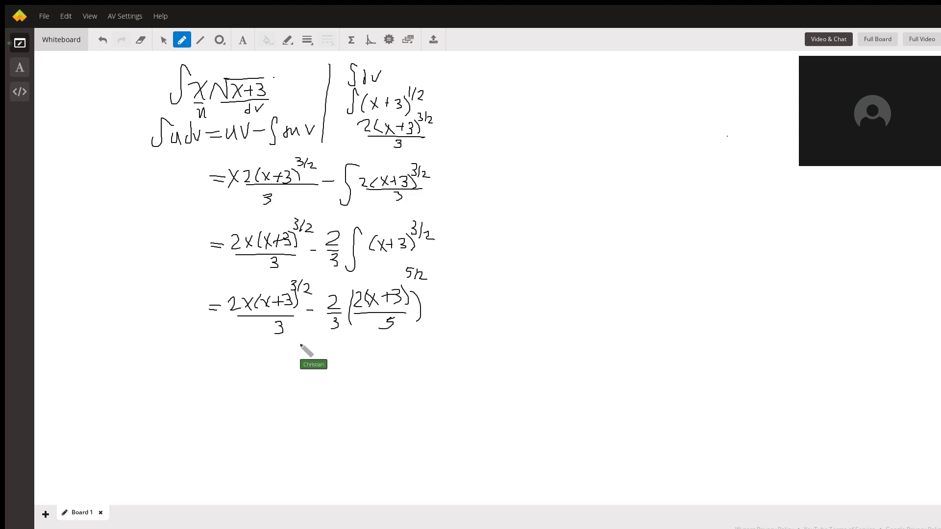
# - Begin another line with = 2x(x+3)
pyautogui.moveTo(214, 369); pyautogui.dragTo(249, 375)
pyautogui.moveTo(253, 368)
pyautogui.mouseDown()
pyautogui.moveTo(272, 376)
pyautogui.moveTo(293, 367)
pyautogui.mouseUp()
pyautogui.moveTo(289, 364)
pyautogui.mouseDown()
pyautogui.moveTo(290, 374)
pyautogui.moveTo(308, 375)
pyautogui.moveTo(311, 352)
pyautogui.moveTo(317, 362)
pyautogui.mouseUp()
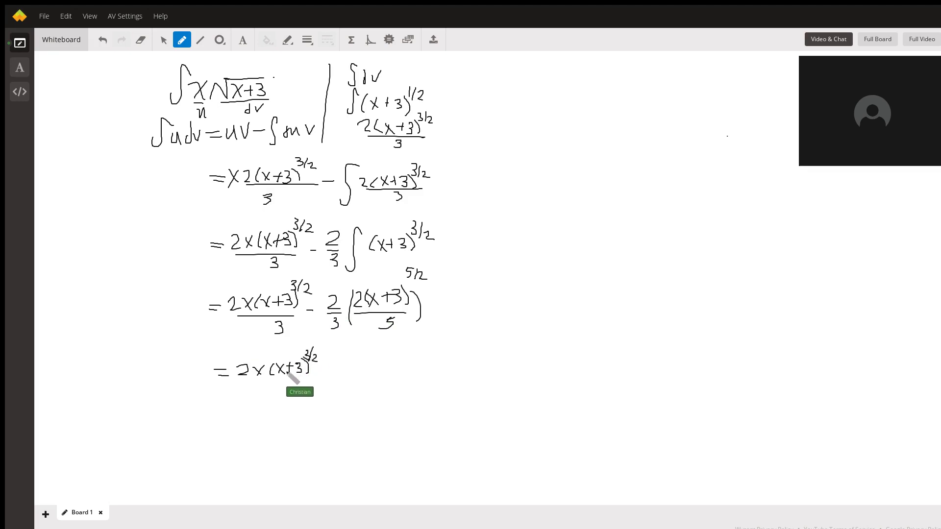
# - Complete the line as (2x(x+3)^(3/2)/3) − 4(x+3)^(5/2)/15 and draw a right brace
pyautogui.moveTo(249, 379)
pyautogui.mouseDown()
pyautogui.moveTo(316, 377)
pyautogui.moveTo(286, 392)
pyautogui.moveTo(351, 372)
pyautogui.moveTo(343, 395)
pyautogui.mouseUp()
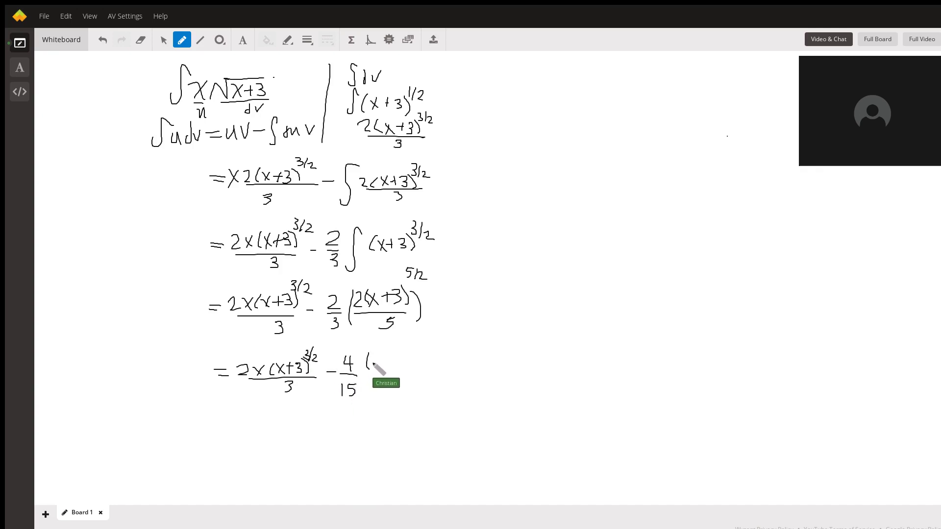
pyautogui.moveTo(386, 364); pyautogui.dragTo(421, 353)
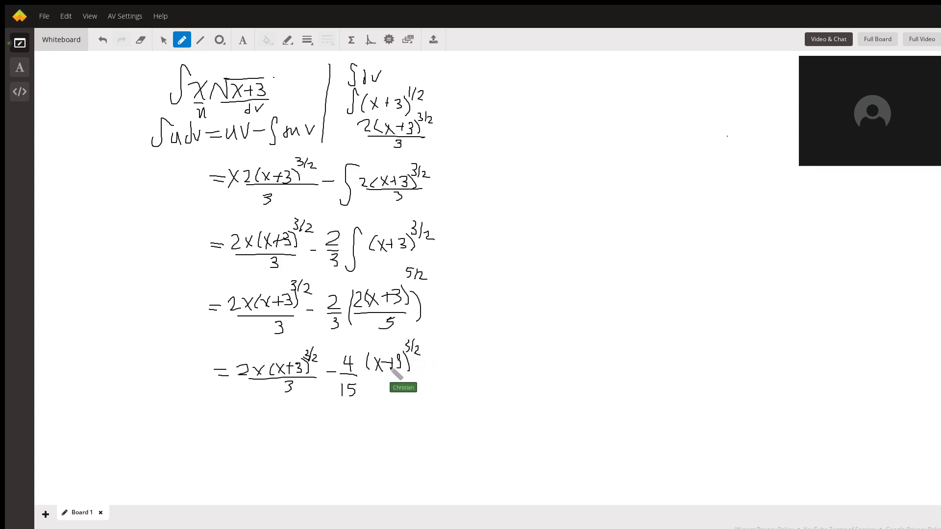
pyautogui.moveTo(358, 375); pyautogui.dragTo(413, 375)
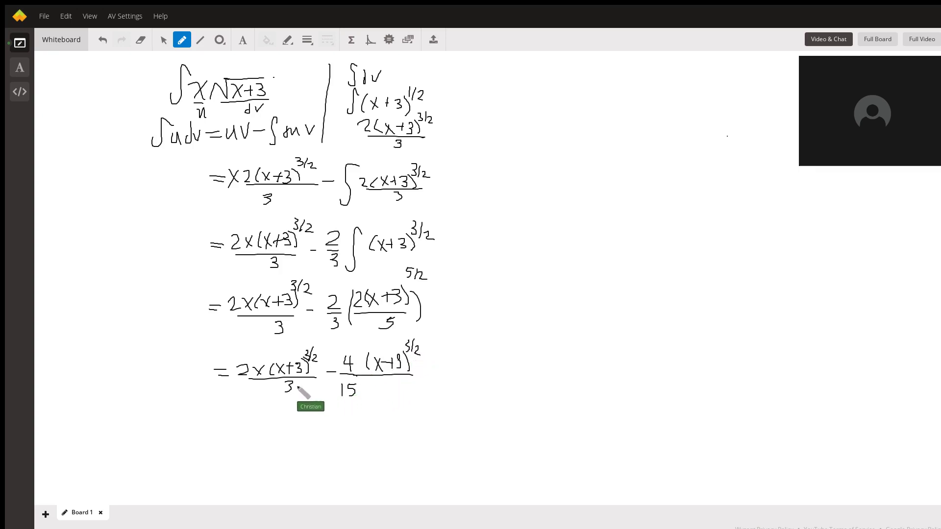
pyautogui.moveTo(238, 354); pyautogui.dragTo(238, 381)
pyautogui.moveTo(323, 351); pyautogui.dragTo(319, 384)
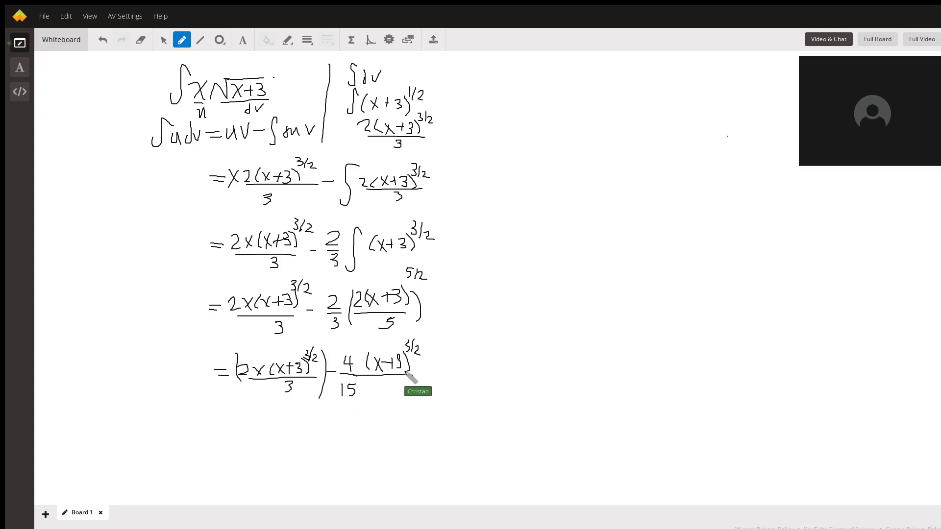
pyautogui.moveTo(425, 338); pyautogui.dragTo(452, 408)
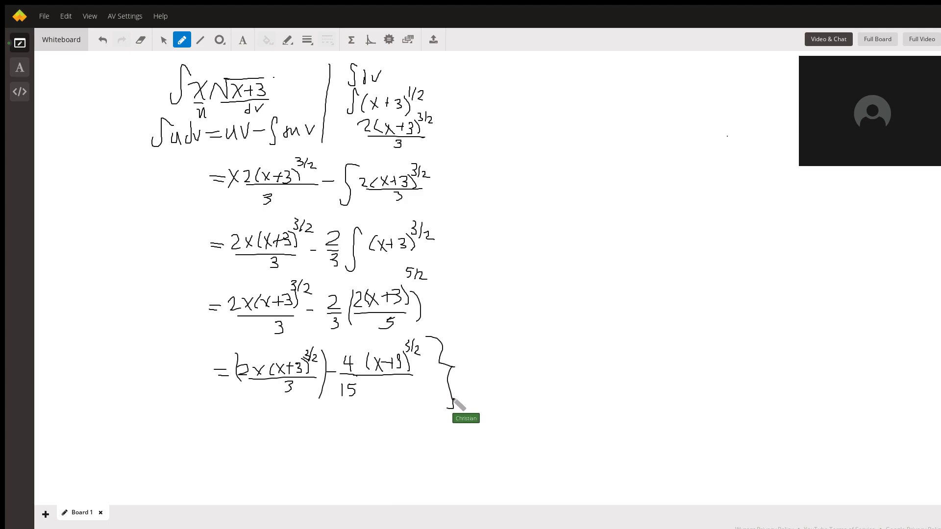
pyautogui.moveTo(496, 339)
pyautogui.mouseDown()
pyautogui.moveTo(498, 360)
pyautogui.moveTo(521, 343)
pyautogui.moveTo(541, 356)
pyautogui.moveTo(560, 352)
pyautogui.mouseUp()
# - Write 10x(x+3)^(3/2) − 4(x+3)^(5/2) over 15 beside the brace
pyautogui.moveTo(555, 349); pyautogui.dragTo(583, 353)
pyautogui.moveTo(577, 316)
pyautogui.mouseDown()
pyautogui.moveTo(606, 346)
pyautogui.moveTo(624, 347)
pyautogui.mouseUp()
pyautogui.moveTo(621, 339)
pyautogui.mouseDown()
pyautogui.moveTo(621, 352)
pyautogui.moveTo(660, 344)
pyautogui.mouseUp()
pyautogui.moveTo(654, 336)
pyautogui.mouseDown()
pyautogui.moveTo(654, 353)
pyautogui.moveTo(687, 335)
pyautogui.mouseUp()
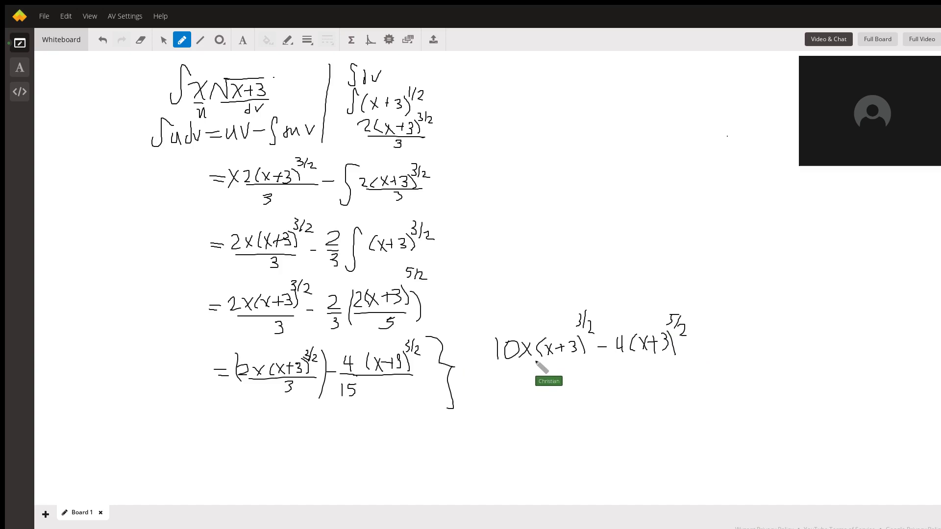
pyautogui.moveTo(497, 361); pyautogui.dragTo(677, 355)
pyautogui.moveTo(597, 368)
pyautogui.mouseDown()
pyautogui.moveTo(599, 380)
pyautogui.moveTo(611, 368)
pyautogui.moveTo(602, 384)
pyautogui.mouseUp()
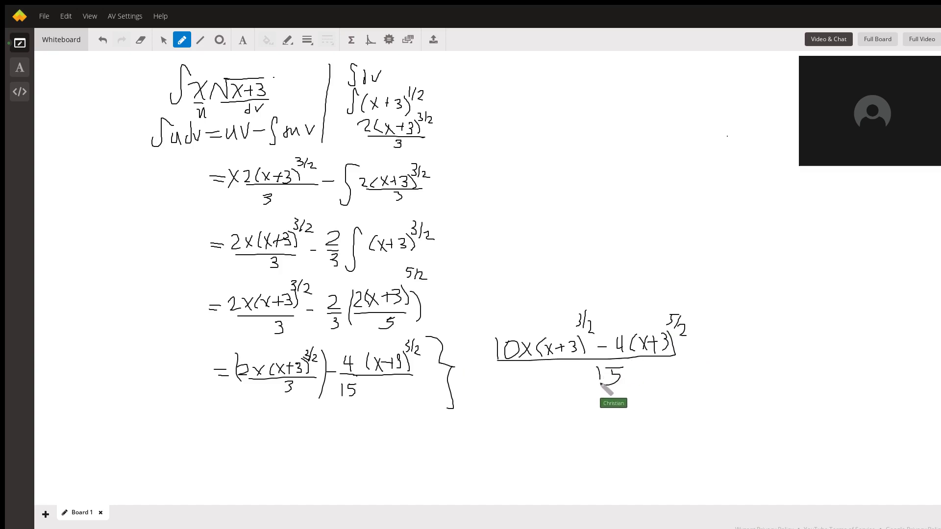